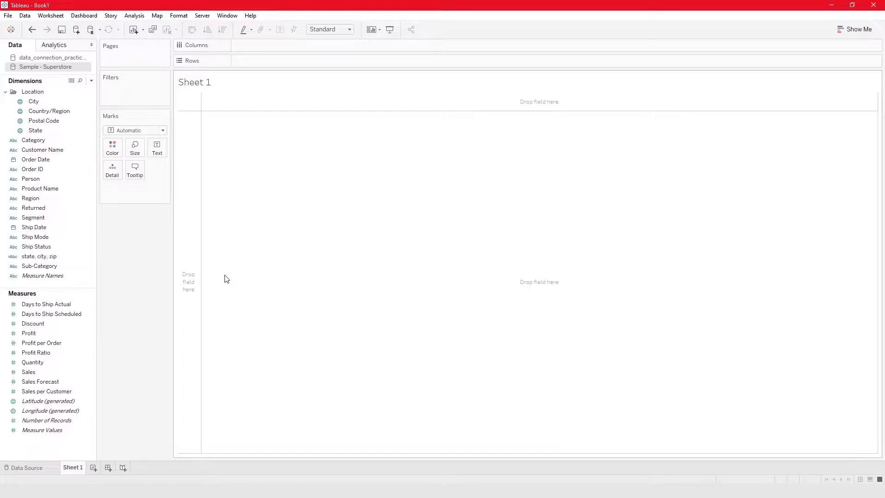
# Create a calculated field named 'order to ship date' and place the cursor in its empty formula.
pyautogui.rightClick(63, 284)
pyautogui.click(70, 287)
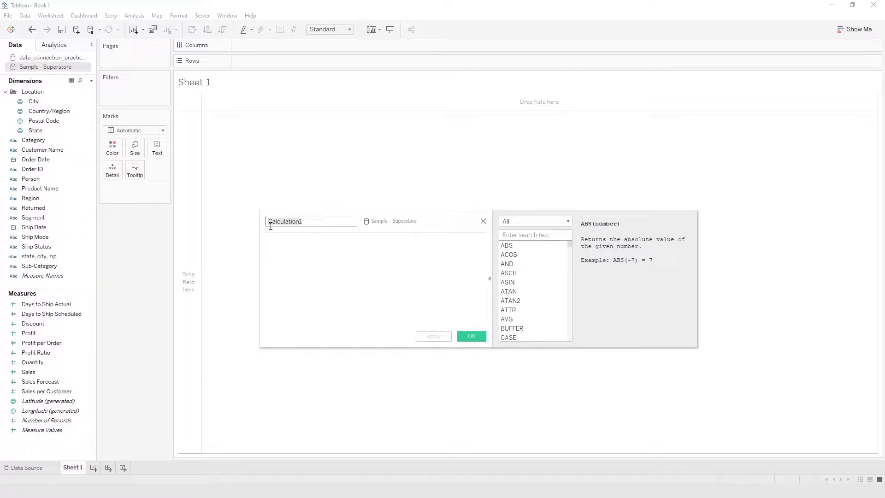
pyautogui.write('order to ship date')
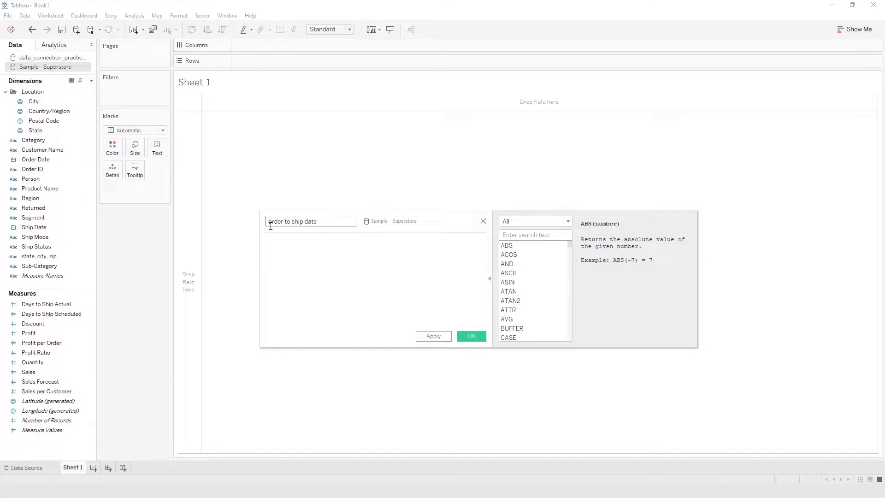
pyautogui.click(315, 261)
# After a trial 'dat' search, filter the function list to the Date category and select DATEDIFF.
pyautogui.click(530, 225)
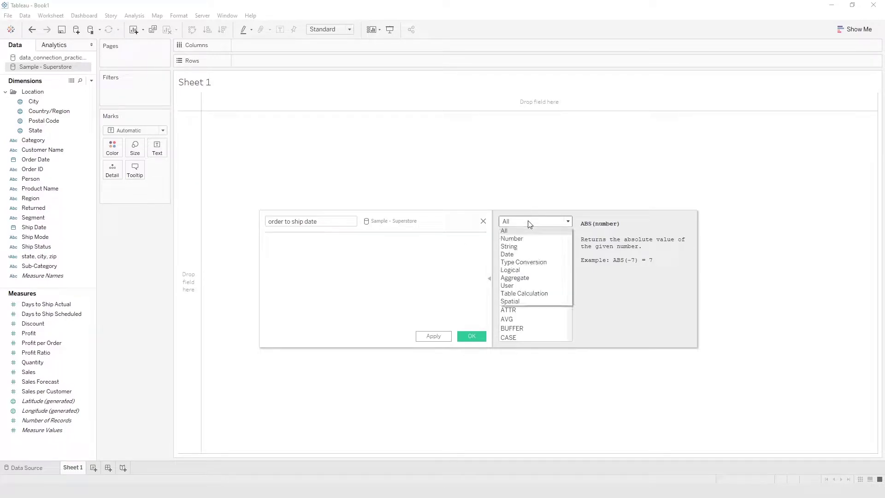
pyautogui.click(527, 231)
pyautogui.click(527, 235)
pyautogui.write('dat')
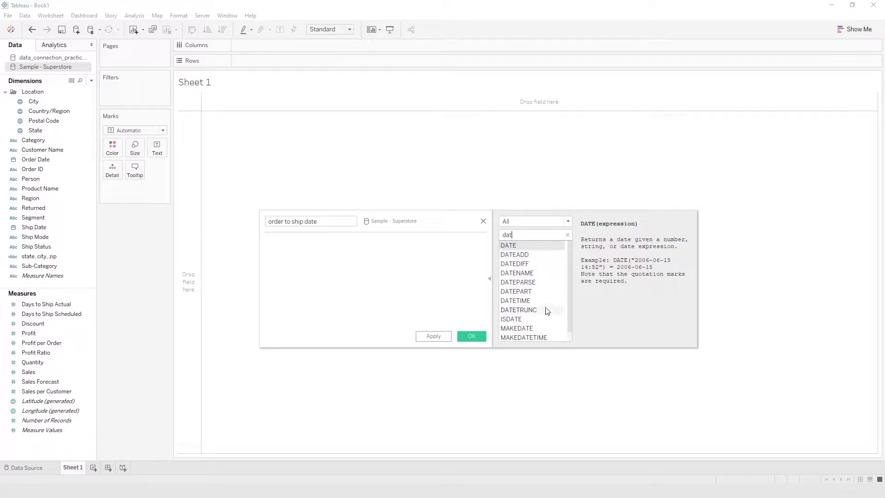
pyautogui.click(567, 234)
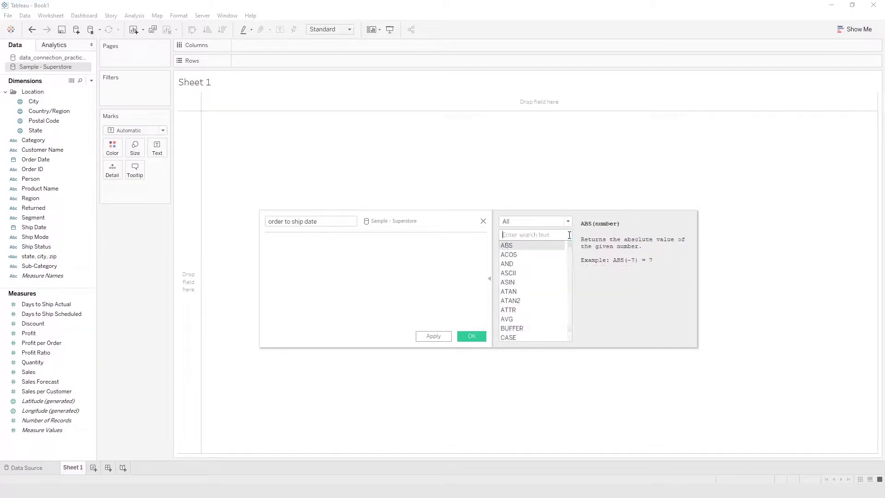
pyautogui.click(558, 225)
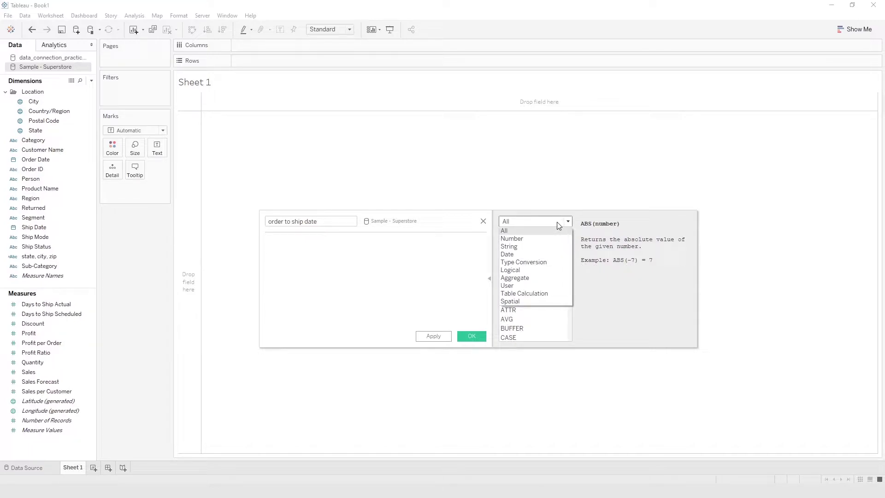
pyautogui.click(555, 254)
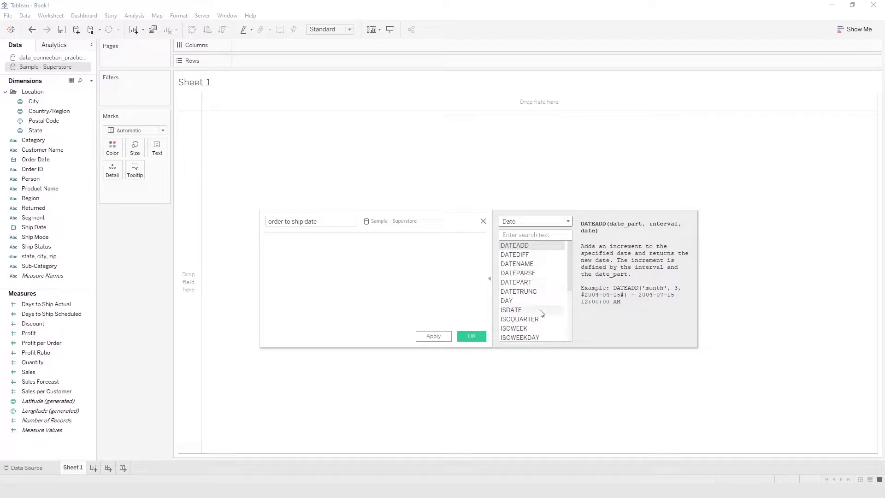
pyautogui.scroll(-4, 540, 318)
pyautogui.scroll(4, 540, 318)
pyautogui.click(531, 257)
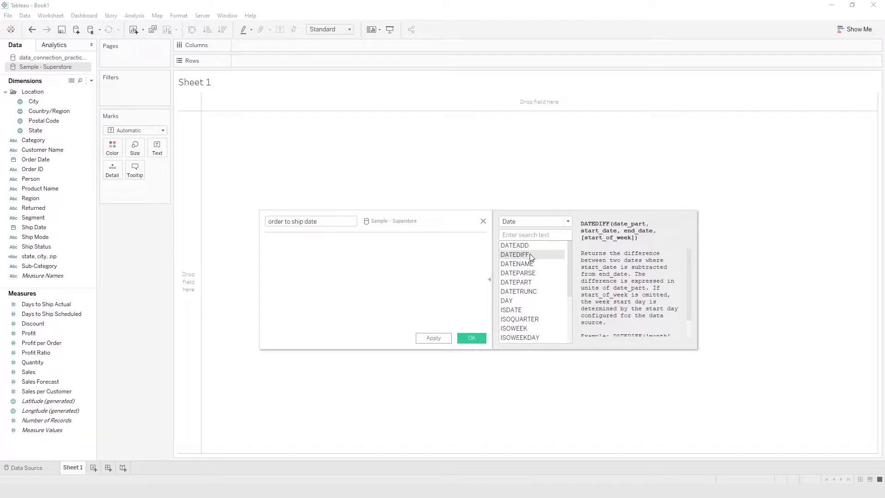
# Insert DATEDIFF and, after trying month, week and year, use 'day' as the date part.
pyautogui.doubleClick(531, 256)
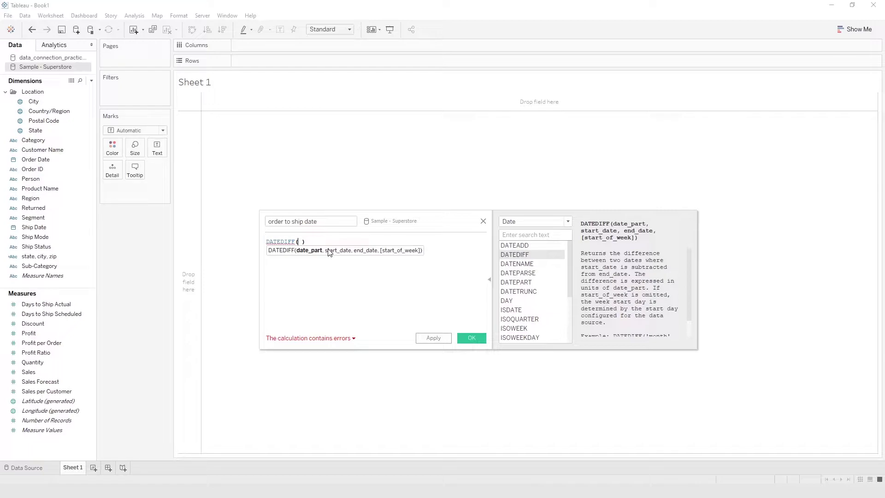
pyautogui.write("'")
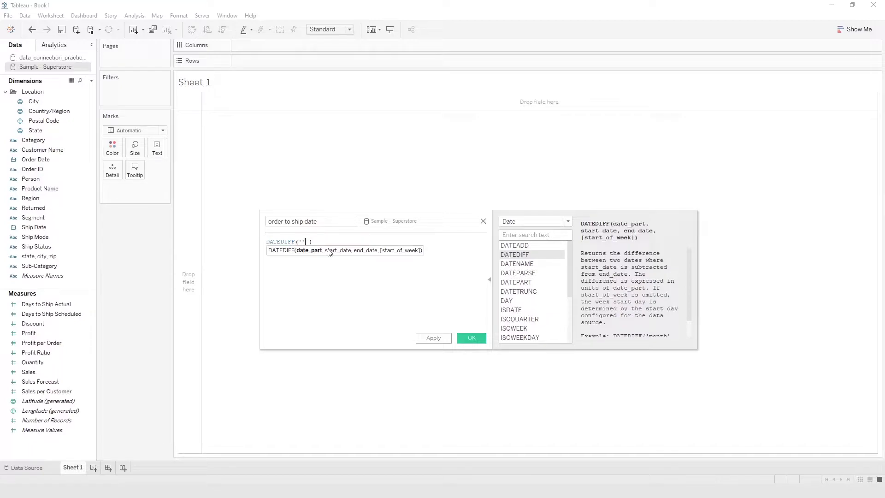
pyautogui.write('month')
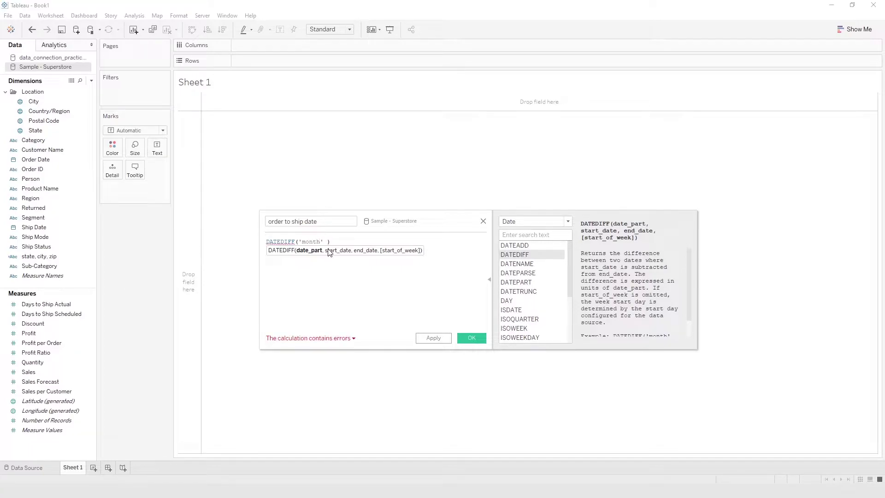
pyautogui.press('BackSpace')
pyautogui.press('BackSpace')
pyautogui.press('BackSpace')
pyautogui.press('BackSpace')
pyautogui.press('BackSpace')
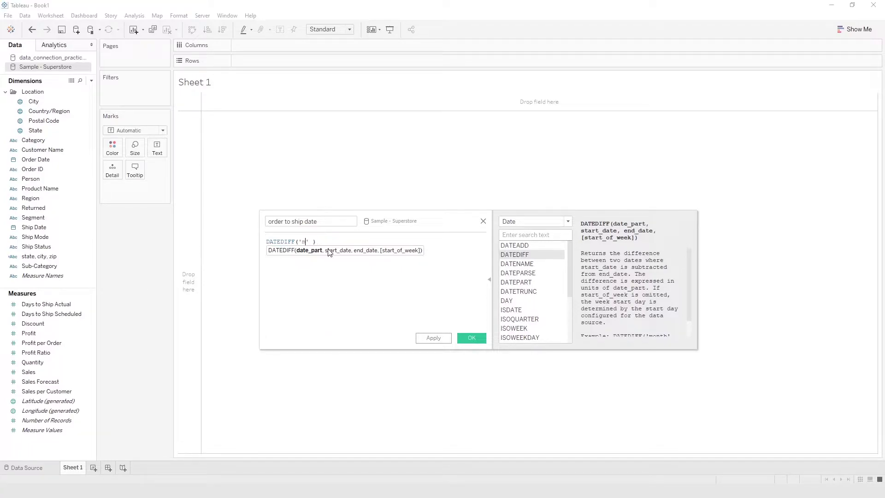
pyautogui.write('week')
pyautogui.press('BackSpace')
pyautogui.press('BackSpace')
pyautogui.press('BackSpace')
pyautogui.press('BackSpace')
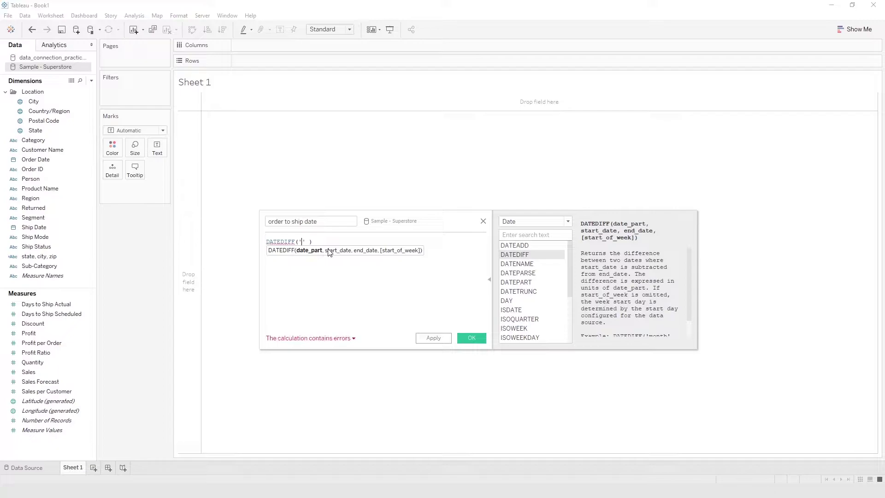
pyautogui.write('year')
pyautogui.scroll(-2, 648, 308)
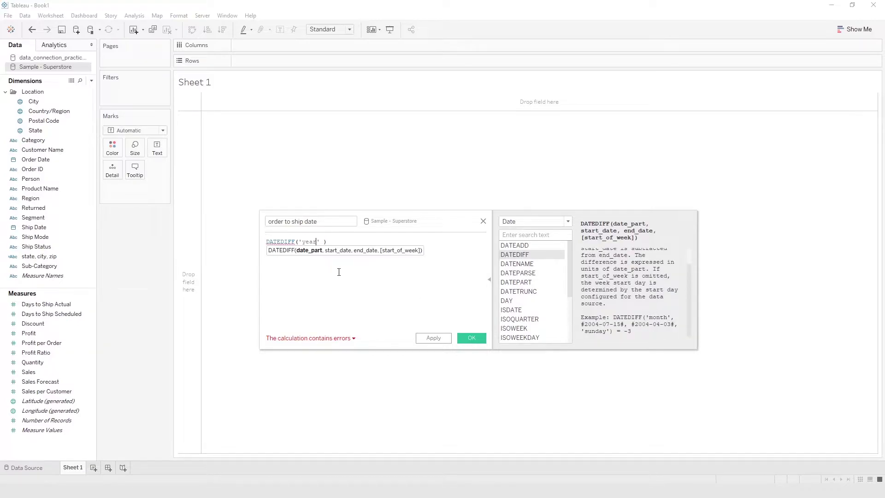
pyautogui.press('BackSpace')
pyautogui.press('BackSpace')
pyautogui.press('BackSpace')
pyautogui.press('BackSpace')
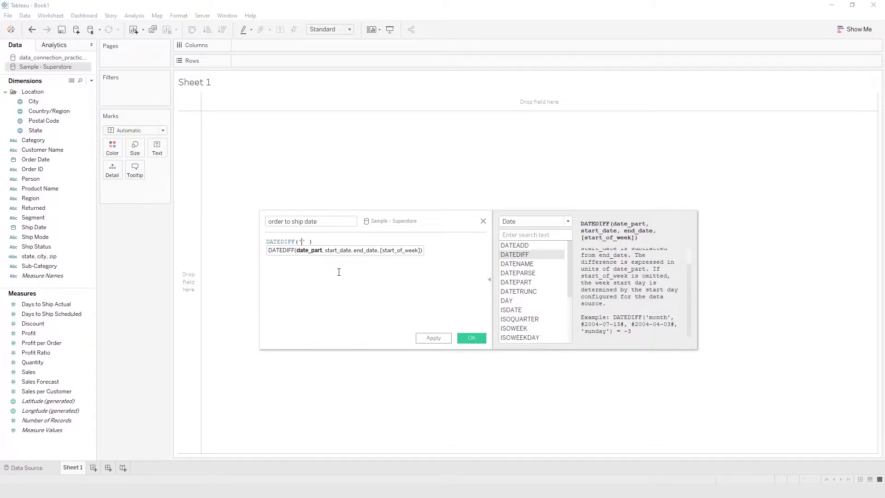
pyautogui.write("day'")
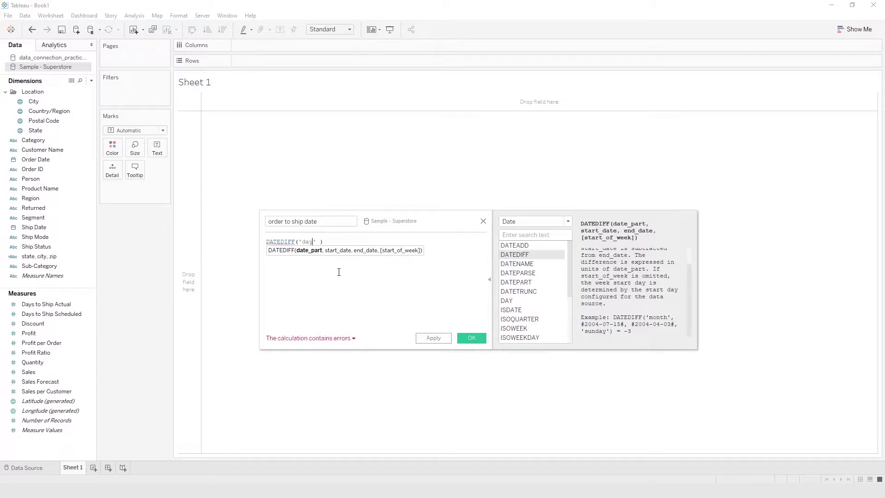
pyautogui.write(',')
pyautogui.write('or')
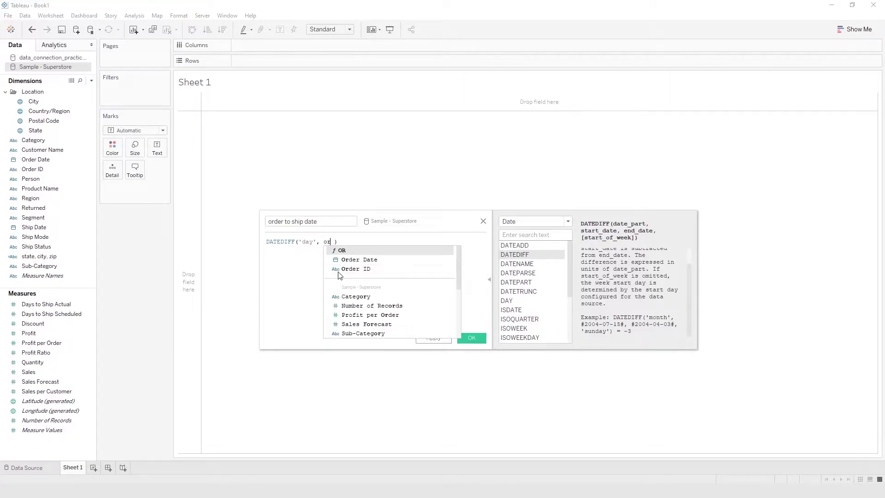
# Finish the formula as DATEDIFF('day', [Order Date], [Ship Date]).
pyautogui.click(347, 261)
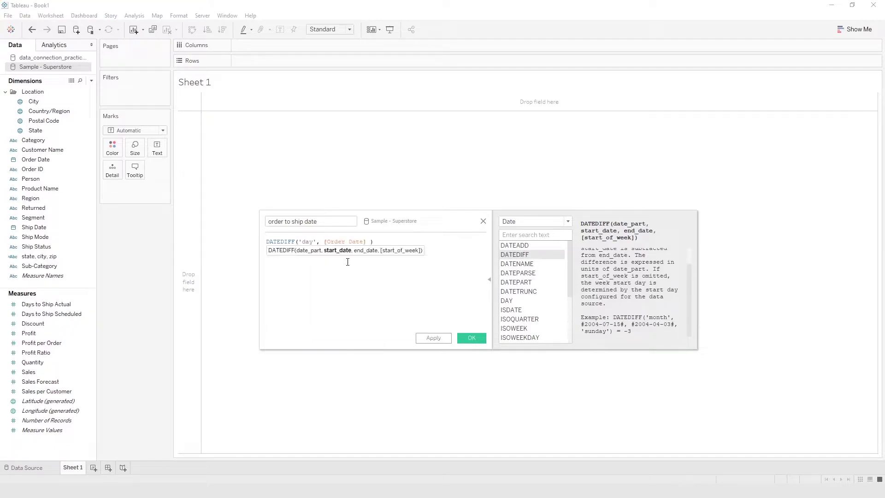
pyautogui.write(', shi')
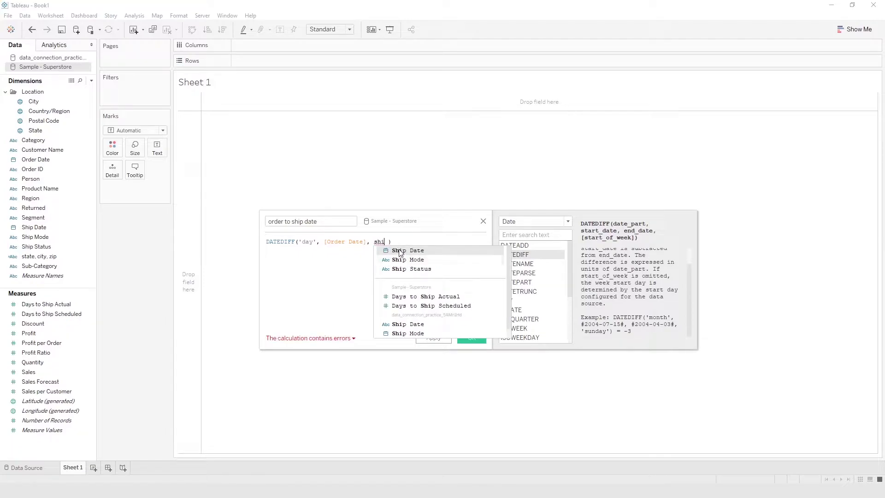
pyautogui.click(439, 251)
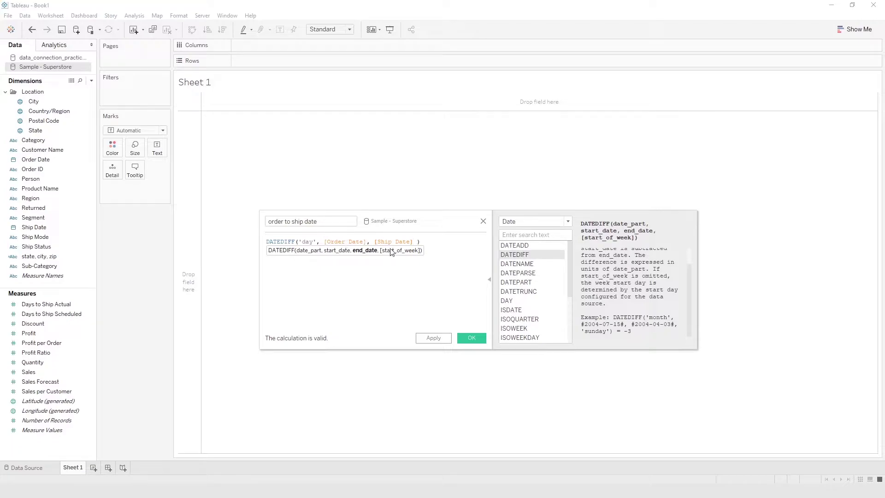
# Review the formula's 'day', Order Date and Ship Date arguments, then save the calculated field.
pyautogui.moveTo(314, 242); pyautogui.dragTo(304, 242)
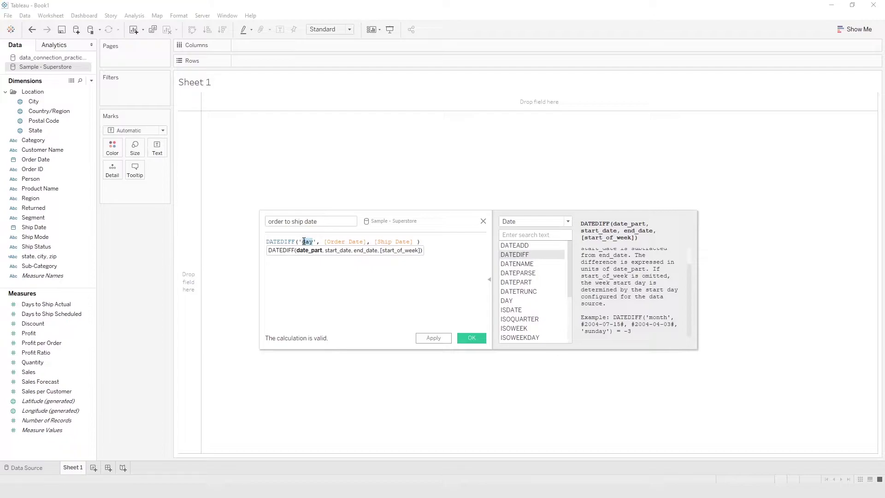
pyautogui.click(331, 242)
pyautogui.moveTo(331, 242); pyautogui.dragTo(390, 242)
pyautogui.click(345, 273)
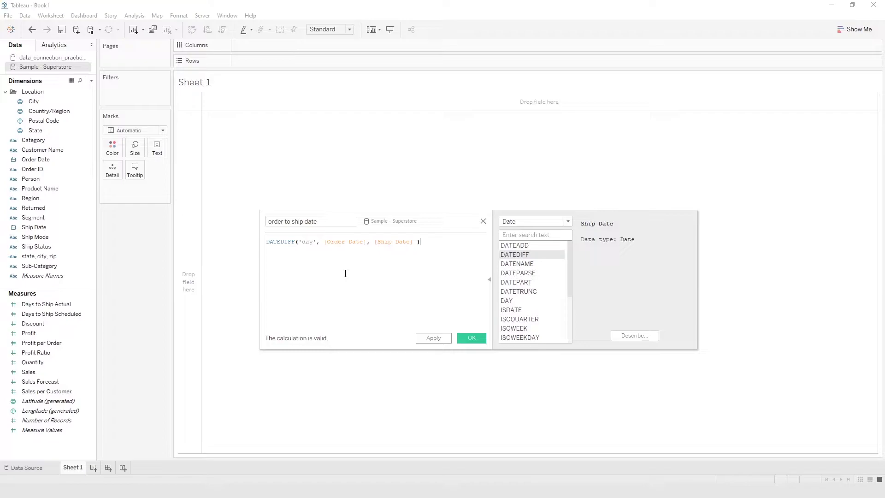
pyautogui.click(476, 339)
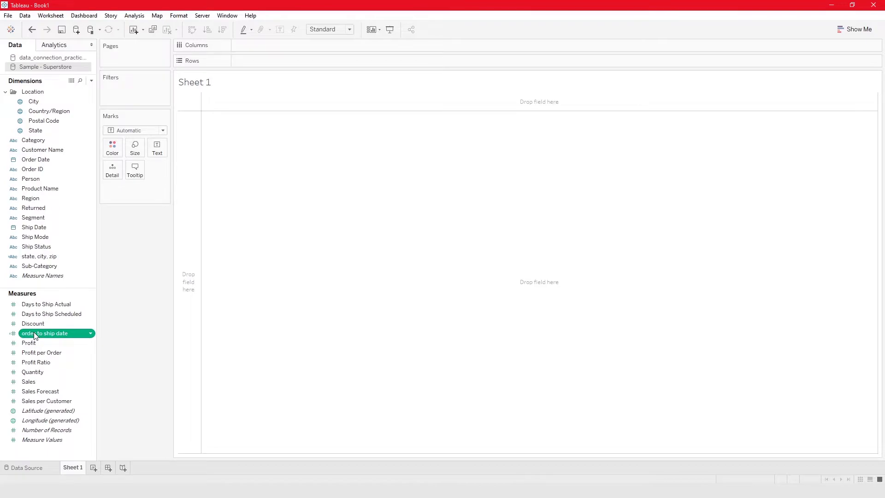
# Put Order ID and Order Date on Rows, trying WEEK before returning to discrete YEAR.
pyautogui.moveTo(62, 169); pyautogui.dragTo(252, 177)
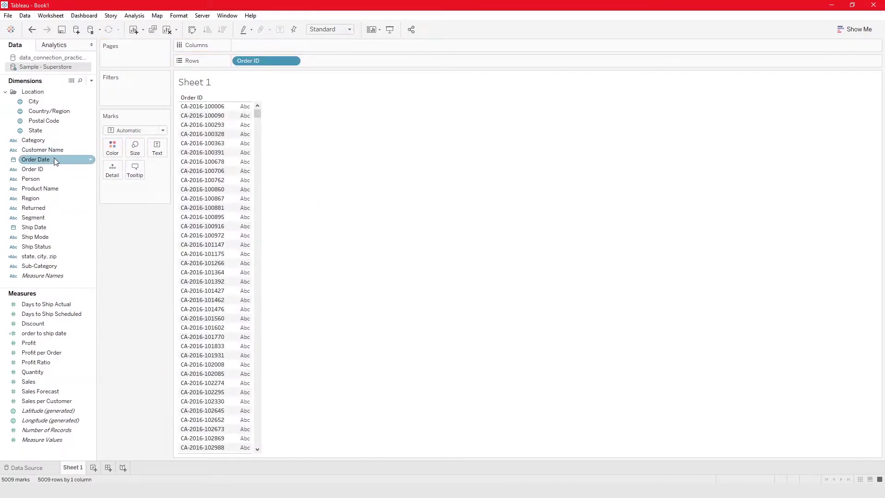
pyautogui.moveTo(54, 159); pyautogui.dragTo(248, 178)
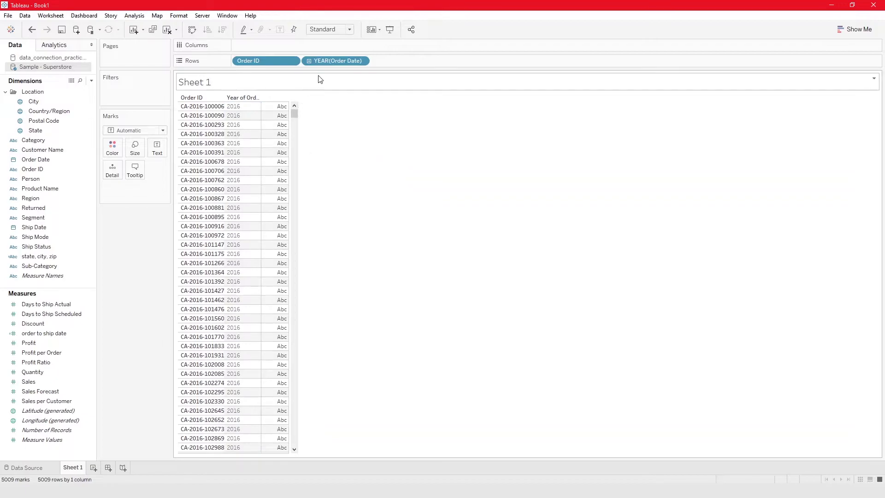
pyautogui.click(362, 62)
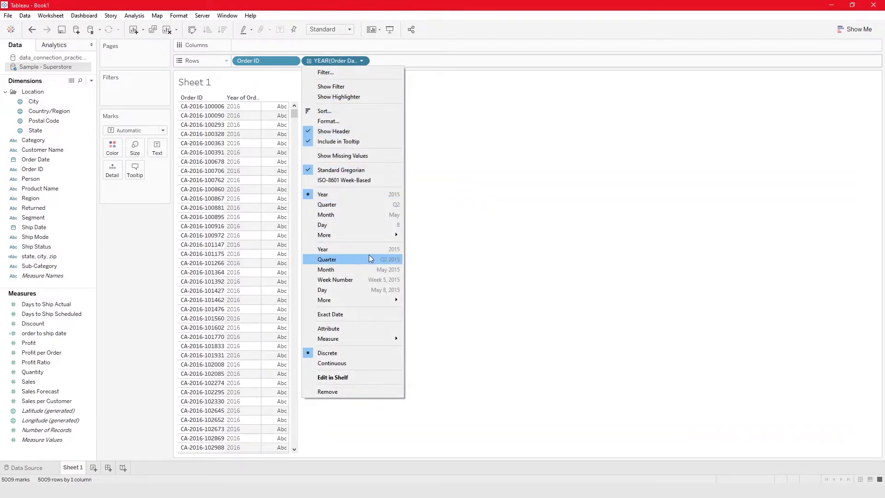
pyautogui.click(363, 280)
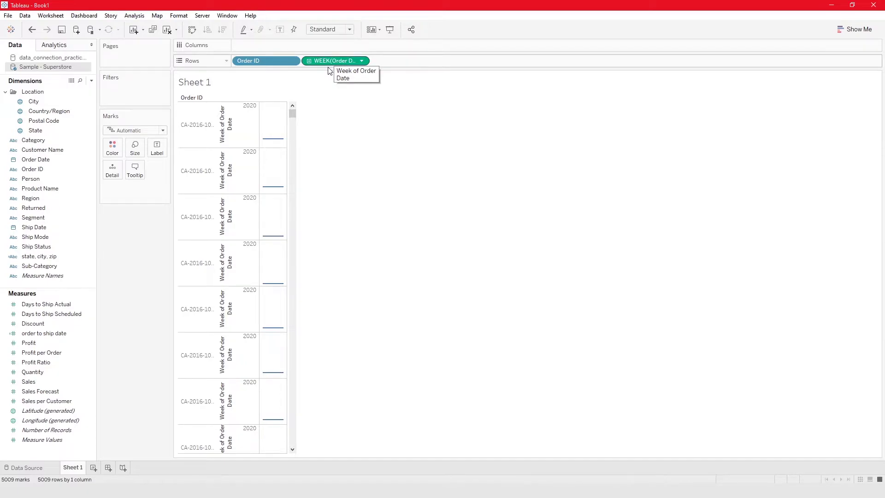
pyautogui.moveTo(251, 154)
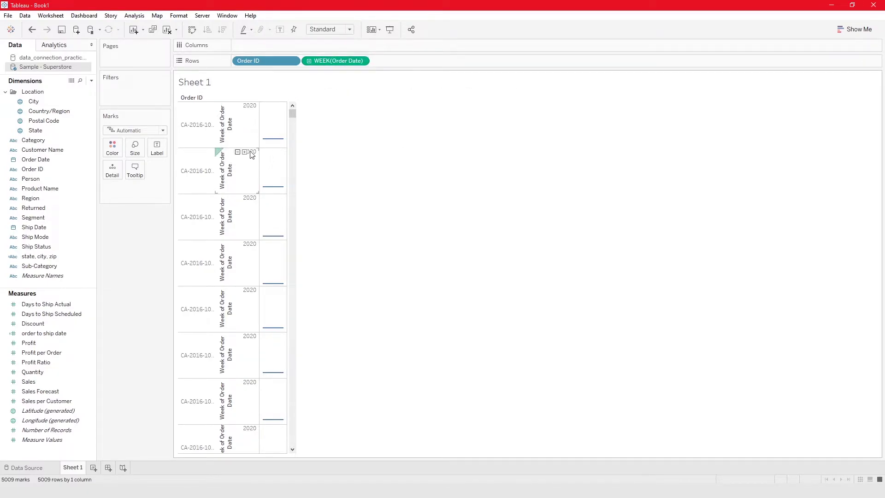
pyautogui.click(362, 61)
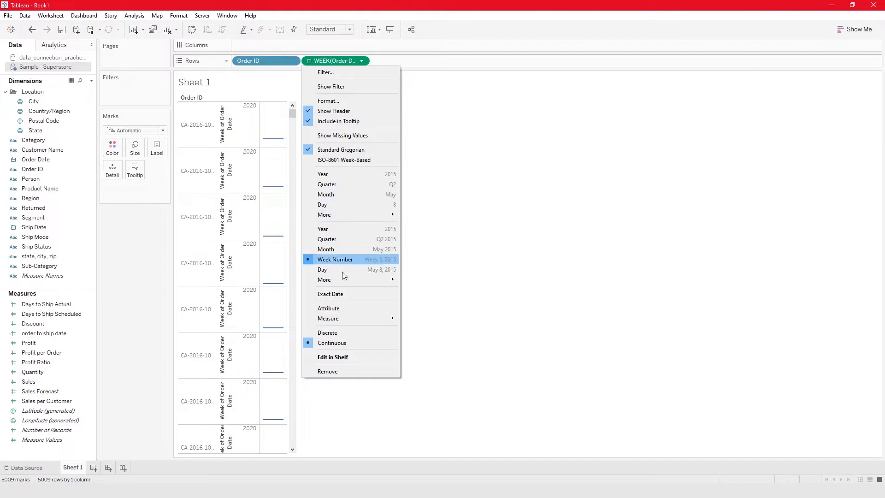
pyautogui.click(336, 174)
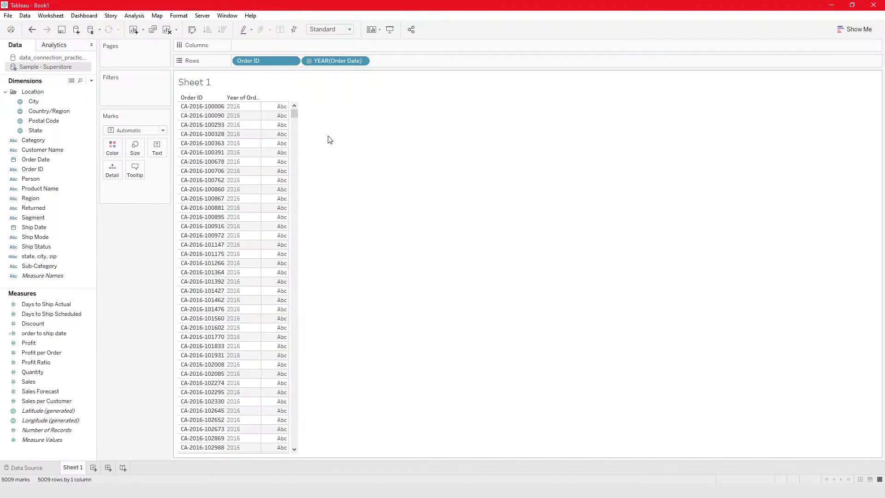
pyautogui.click(360, 62)
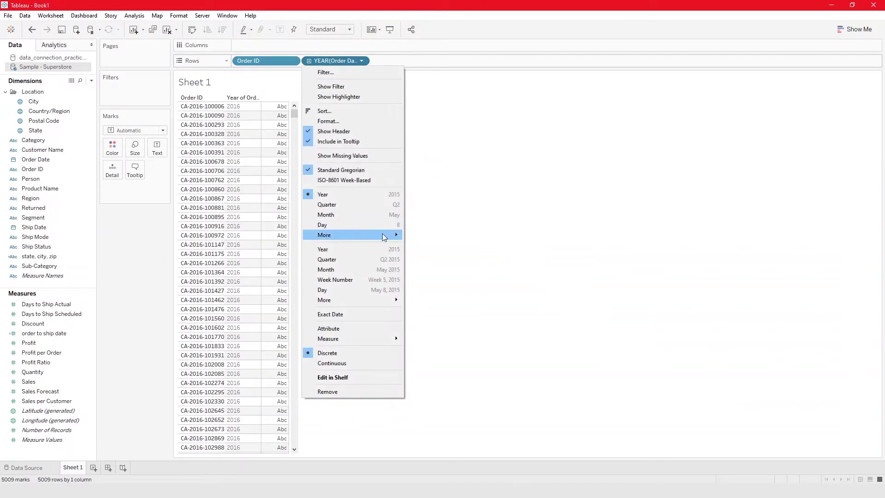
# Set Order Date's custom detail to Month / Day / Year and widen its column.
pyautogui.moveTo(384, 237)
pyautogui.click(433, 261)
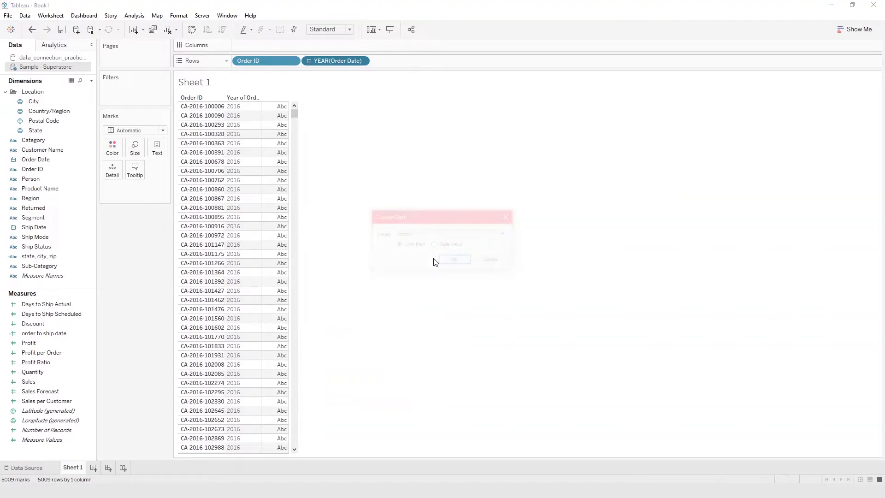
pyautogui.click(444, 235)
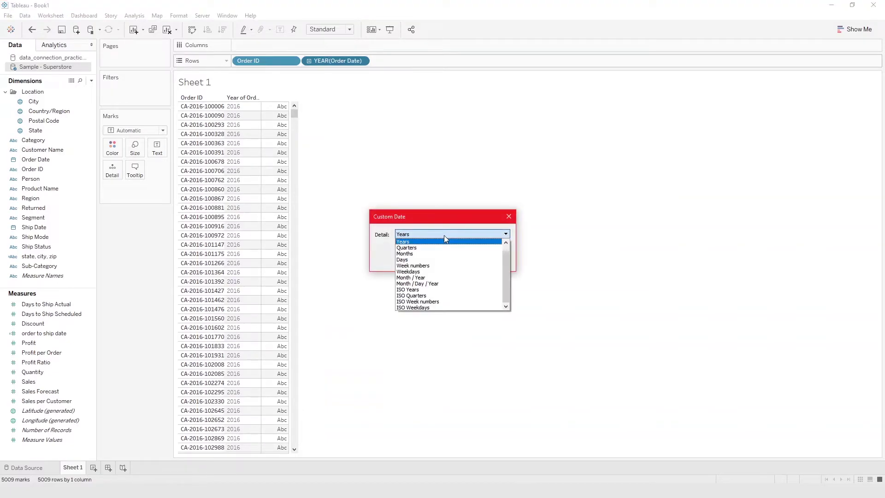
pyautogui.click(437, 284)
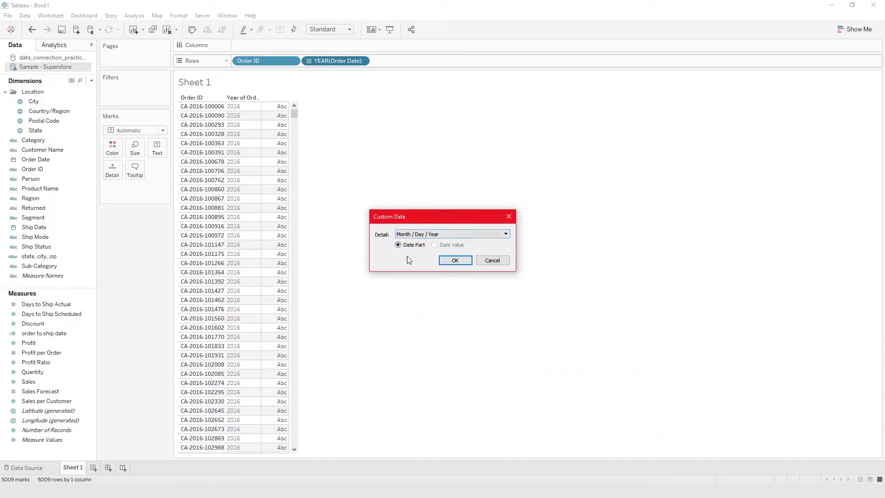
pyautogui.click(453, 261)
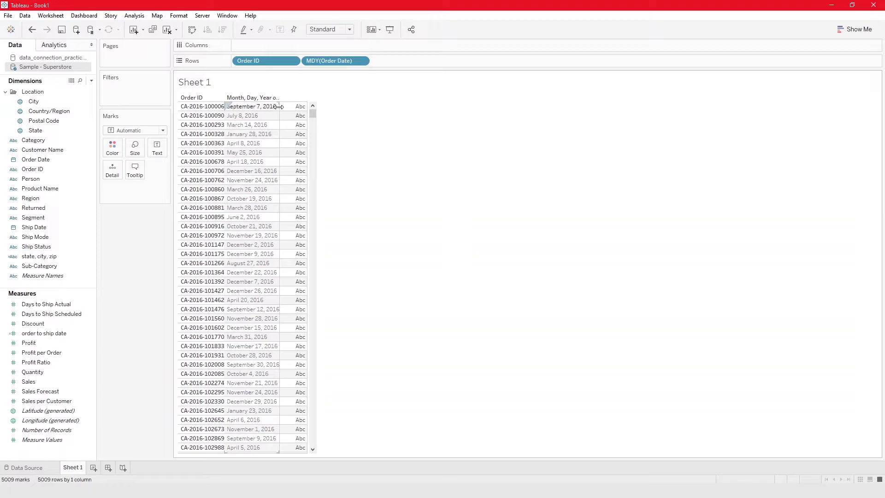
pyautogui.moveTo(305, 110); pyautogui.dragTo(336, 110)
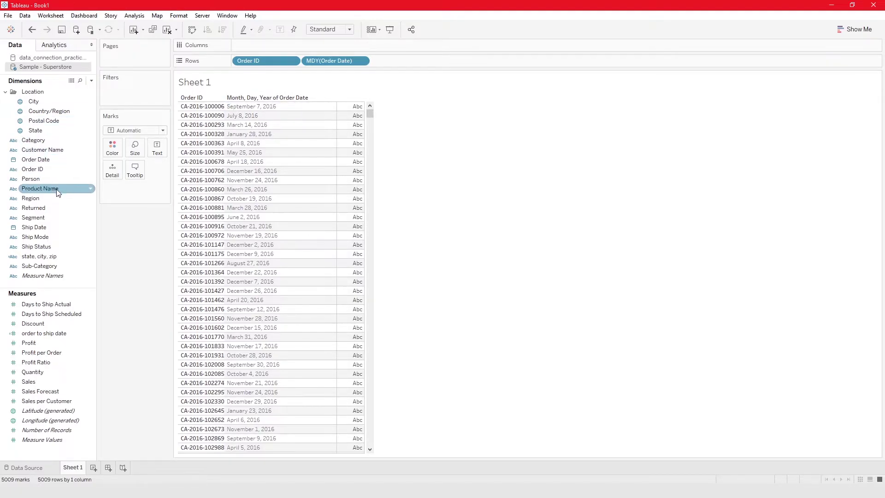
# Add Ship Date to Rows as a Month / Day / Year custom date and widen its column.
pyautogui.moveTo(42, 236); pyautogui.dragTo(348, 139)
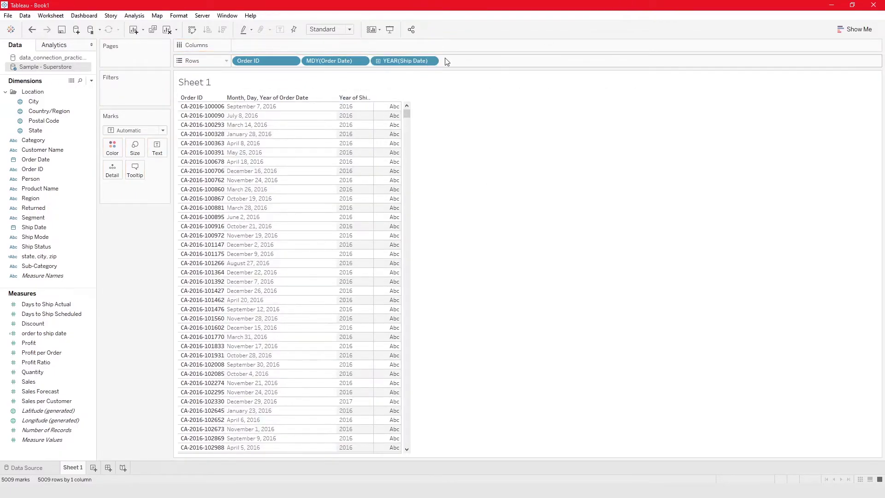
pyautogui.click(432, 63)
pyautogui.moveTo(464, 236)
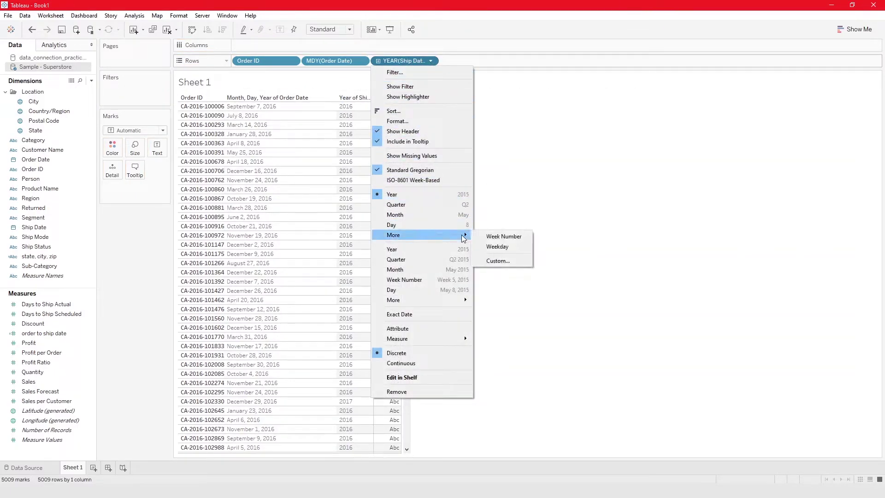
pyautogui.click(502, 261)
pyautogui.click(474, 234)
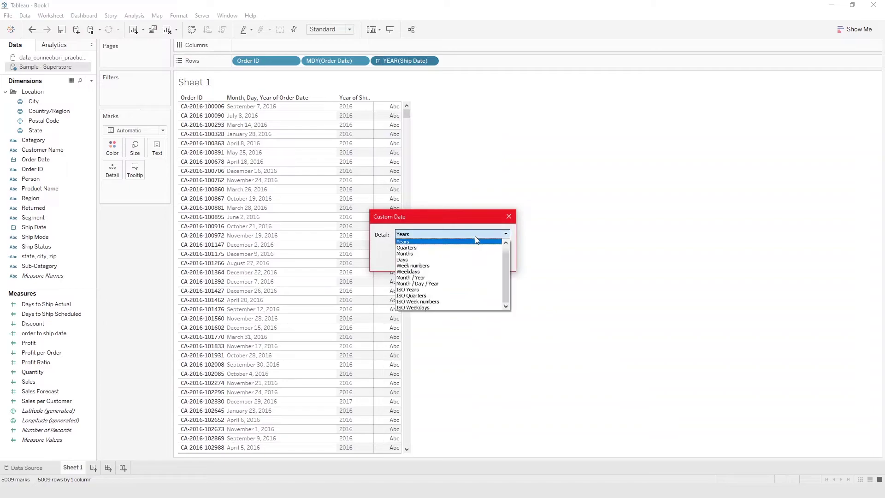
pyautogui.click(457, 284)
pyautogui.click(456, 261)
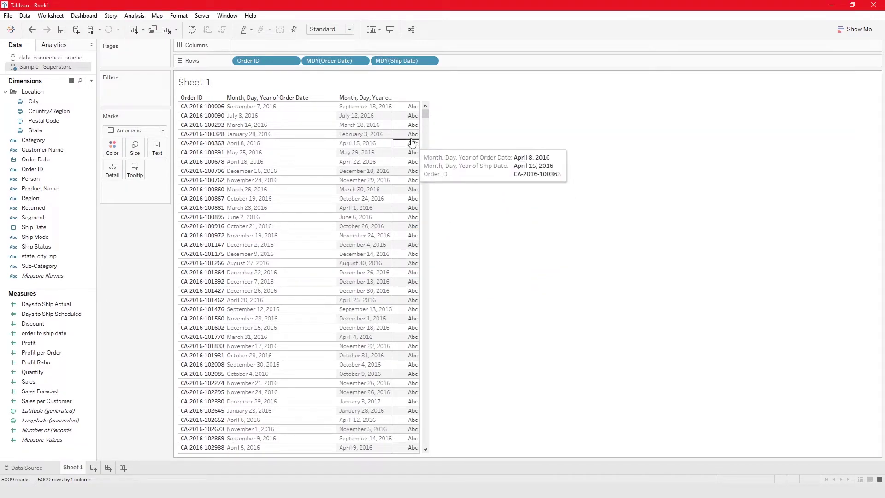
pyautogui.moveTo(391, 105); pyautogui.dragTo(445, 106)
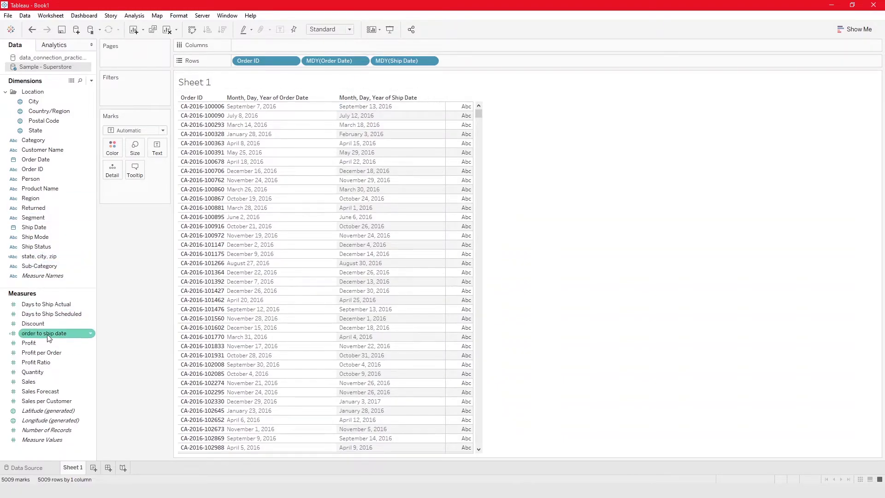
pyautogui.moveTo(48, 338); pyautogui.dragTo(154, 153)
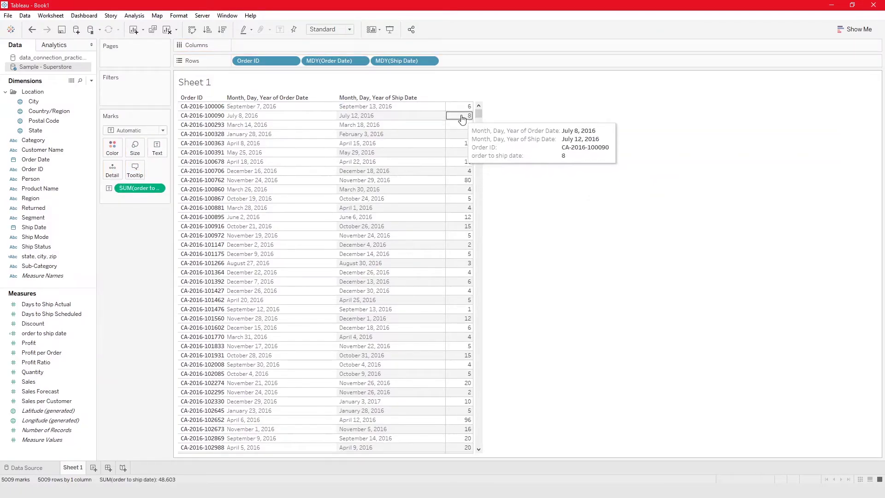
pyautogui.moveTo(467, 109)
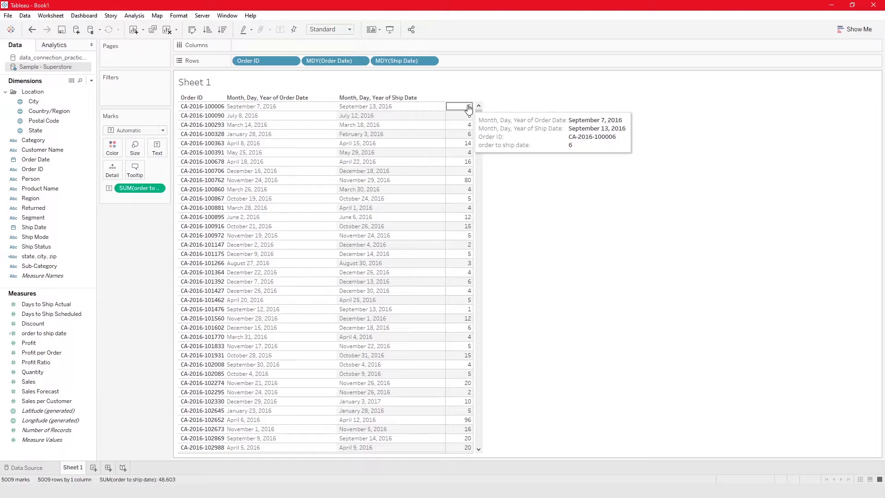
pyautogui.click(158, 189)
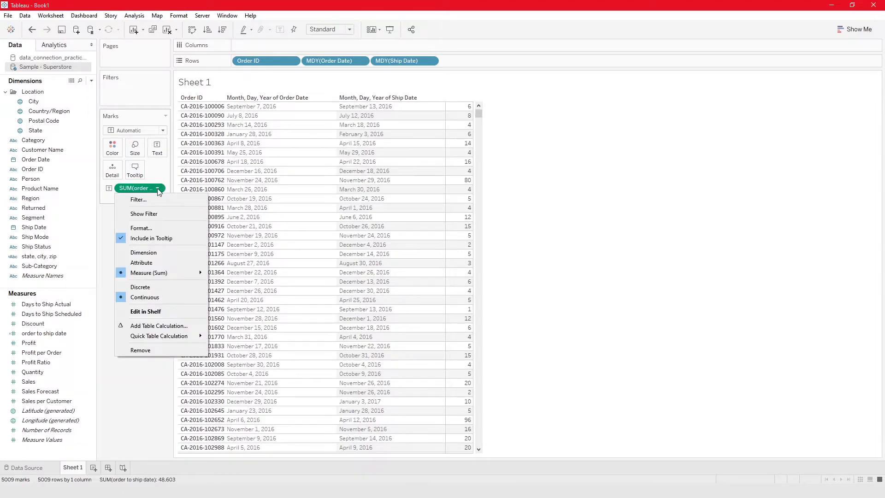
pyautogui.moveTo(173, 273)
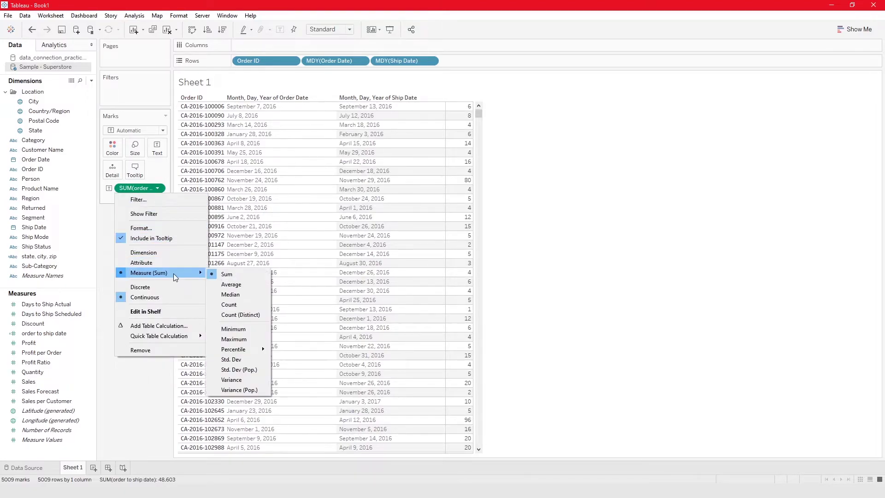
pyautogui.click(222, 284)
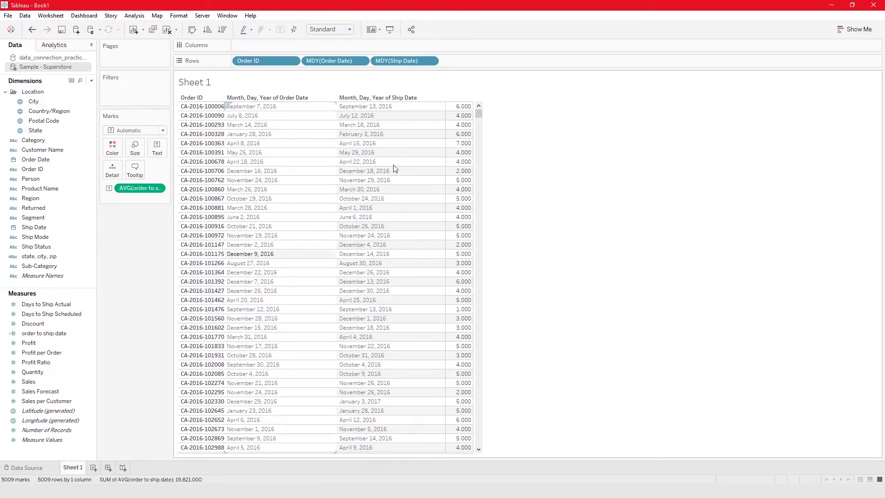
pyautogui.moveTo(467, 108)
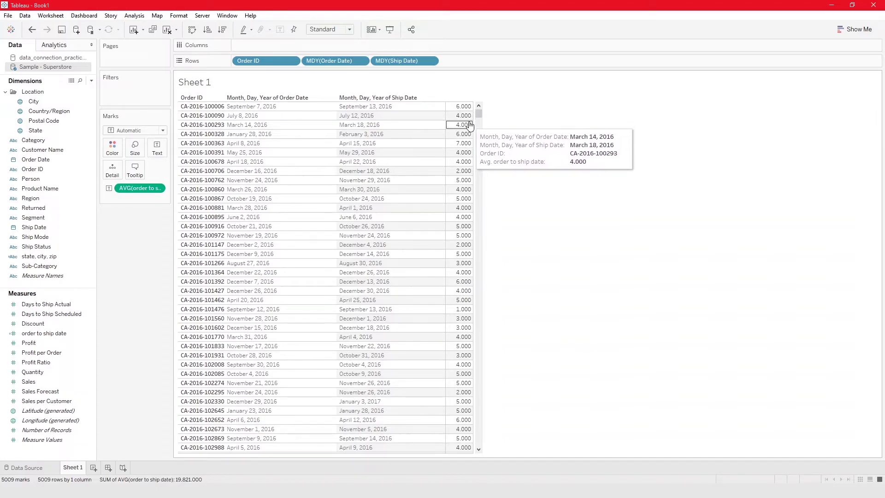
pyautogui.moveTo(462, 144)
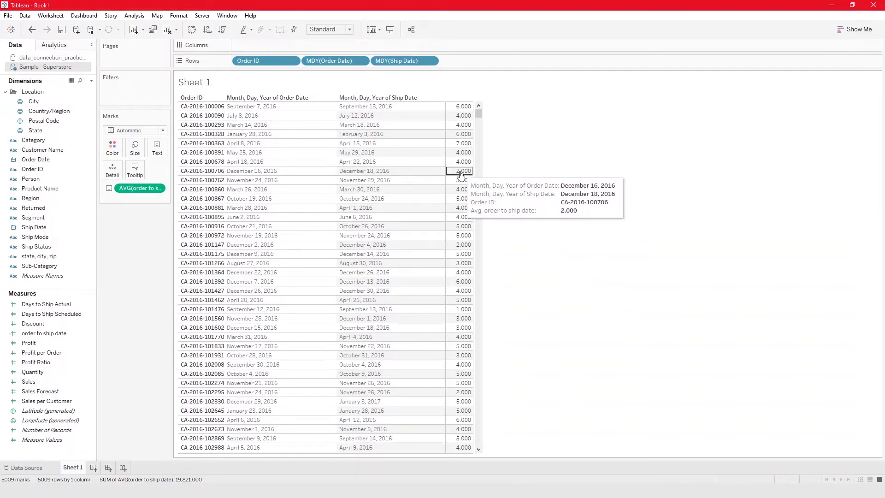
pyautogui.moveTo(461, 181)
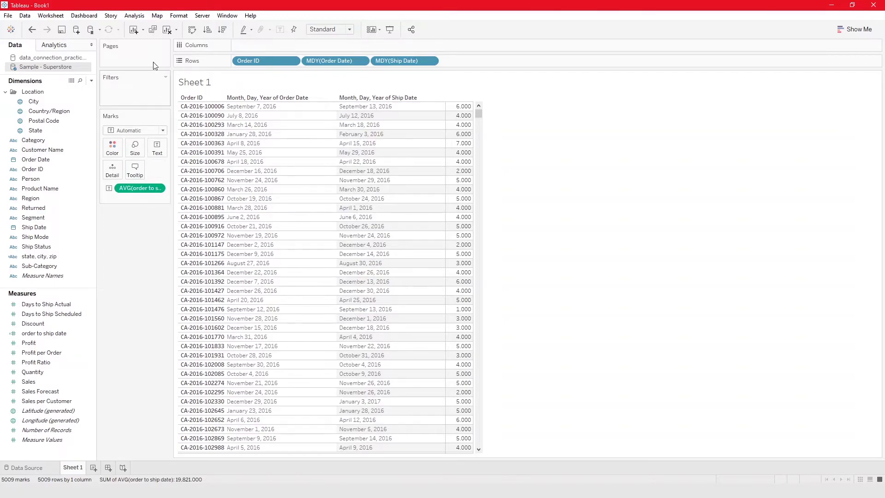
# Start Sheet 2 and list Sub-Category down the Rows.
pyautogui.click(93, 468)
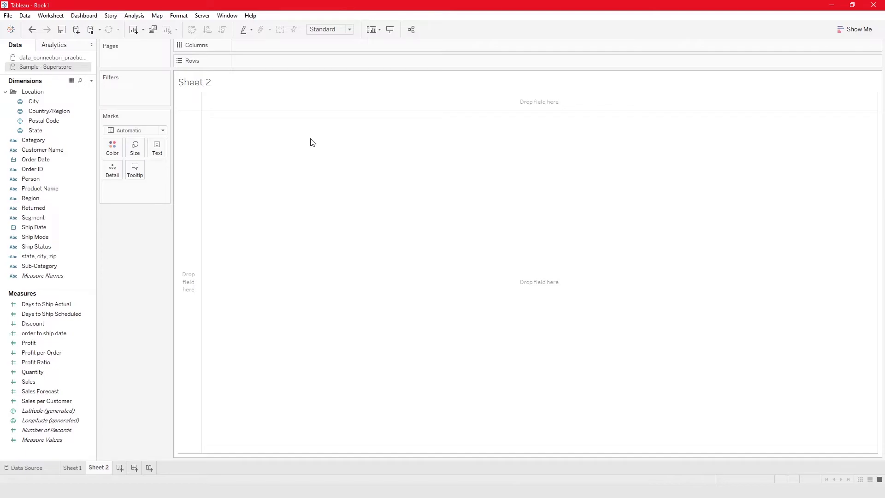
pyautogui.click(27, 266)
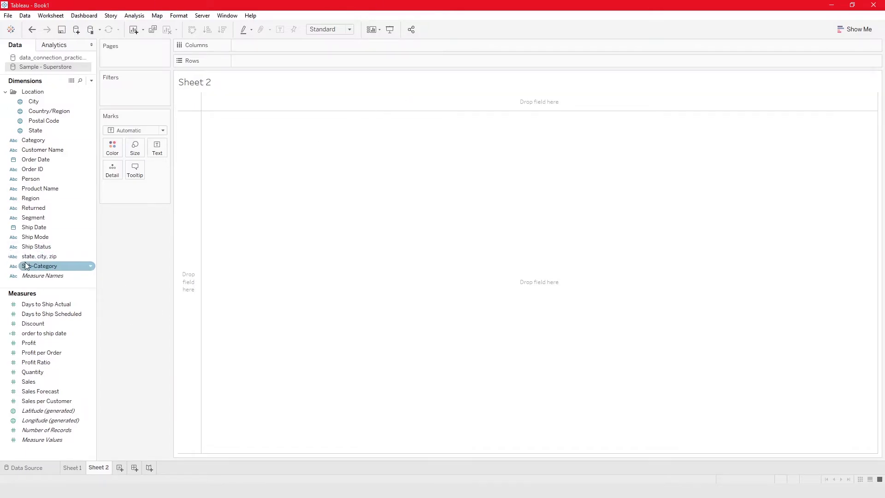
pyautogui.moveTo(29, 269); pyautogui.dragTo(269, 182)
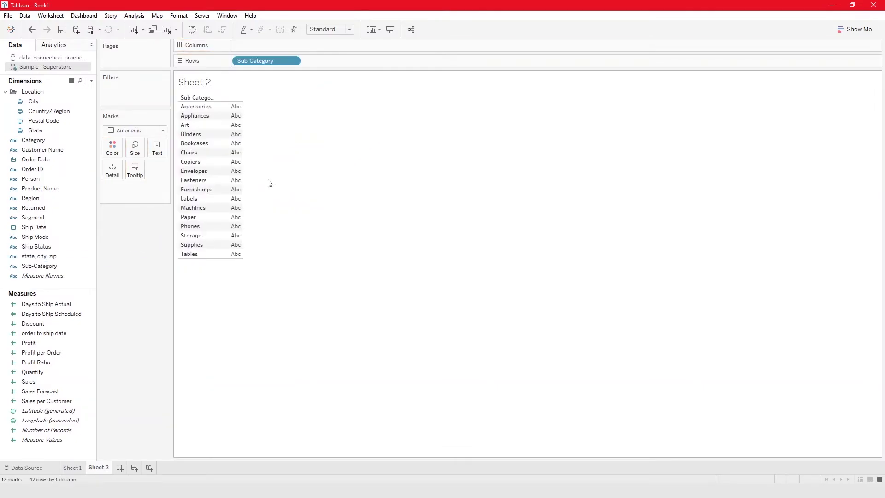
# Show order to ship date as text per sub-category, aggregated as Average.
pyautogui.click(56, 341)
pyautogui.keyDown('ctrl'); pyautogui.click(48, 333); pyautogui.keyUp('ctrl')
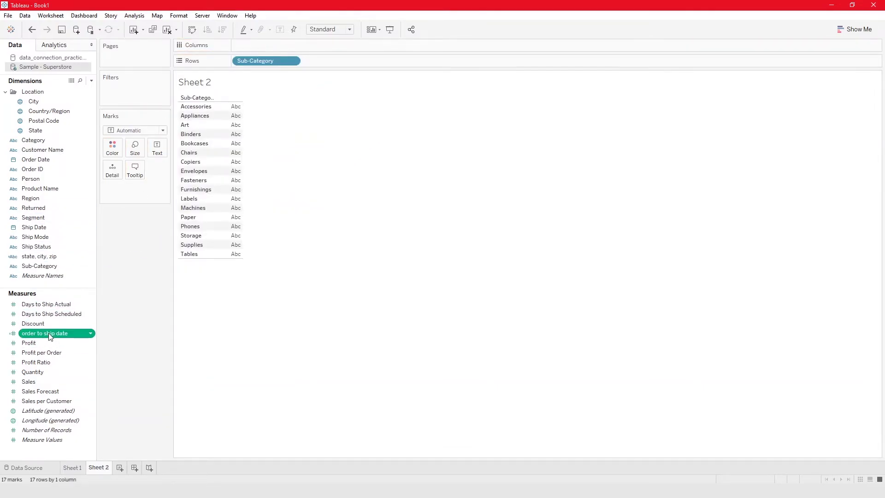
pyautogui.moveTo(48, 333); pyautogui.dragTo(233, 222)
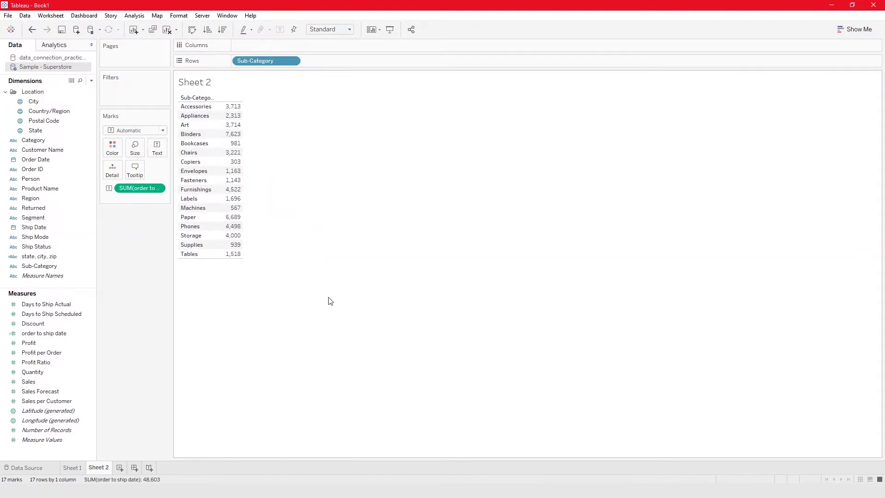
pyautogui.click(159, 189)
pyautogui.moveTo(183, 274)
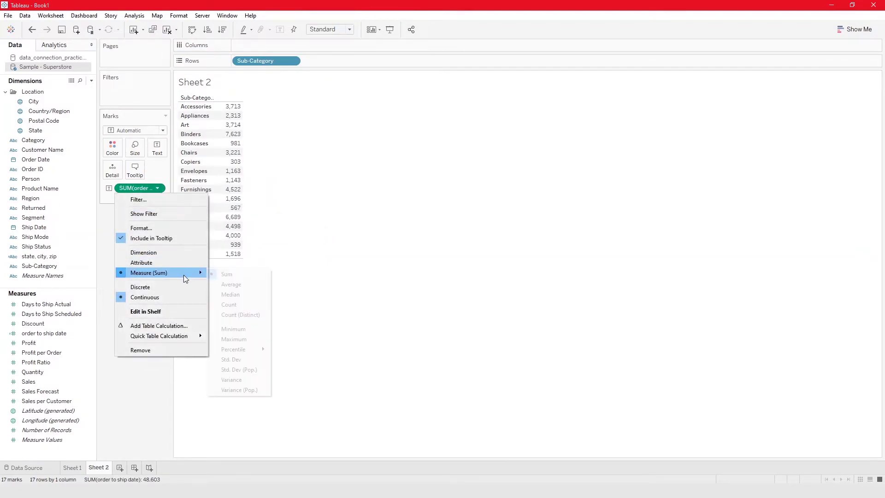
pyautogui.click(220, 284)
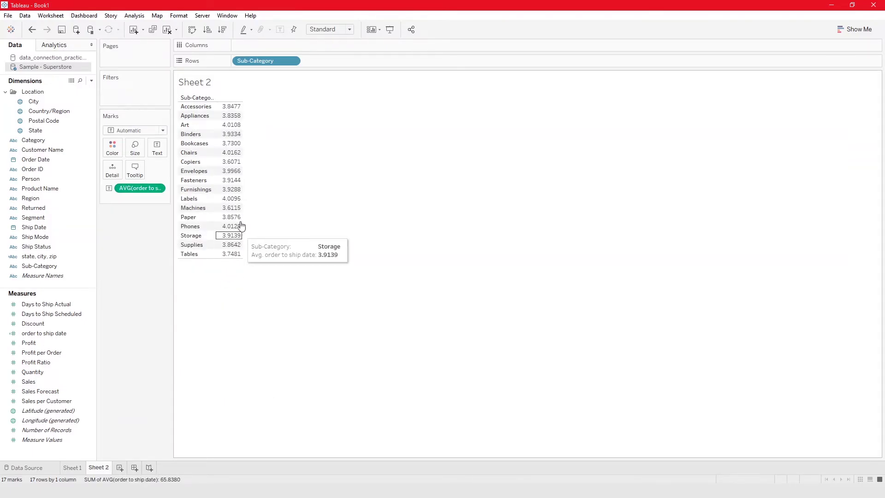
pyautogui.moveTo(220, 113)
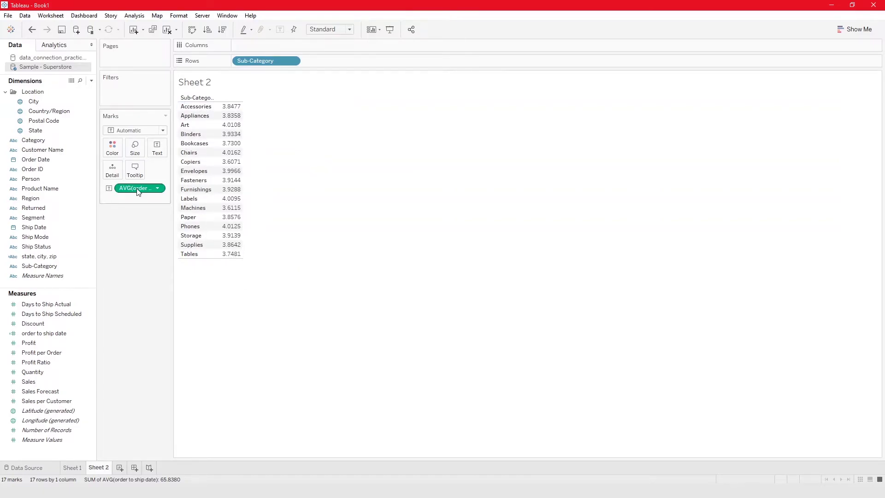
# Make vertical bars of AVG(order to ship date), coloured by Sub-Category, with Category added to Columns.
pyautogui.moveTo(137, 191); pyautogui.dragTo(283, 45)
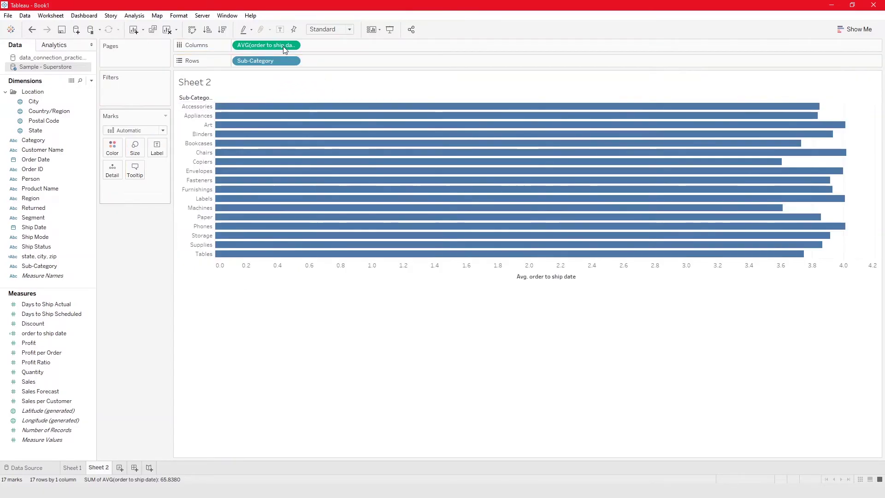
pyautogui.click(191, 30)
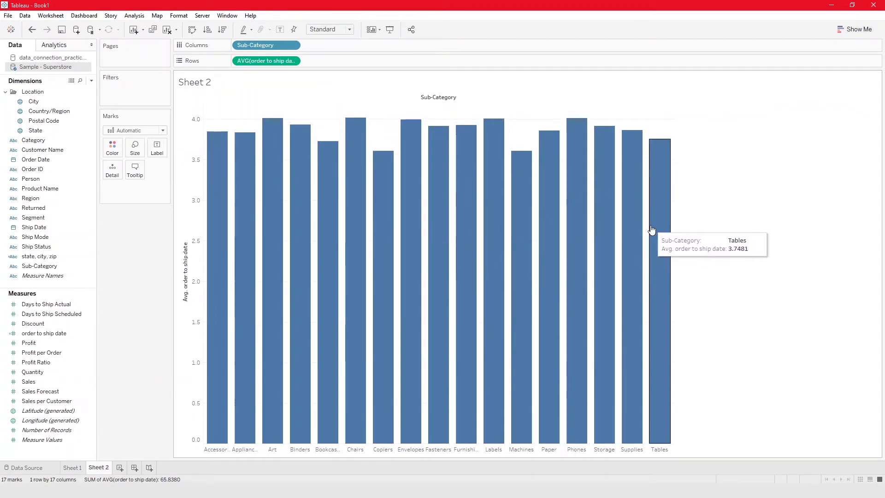
pyautogui.moveTo(40, 267); pyautogui.dragTo(112, 153)
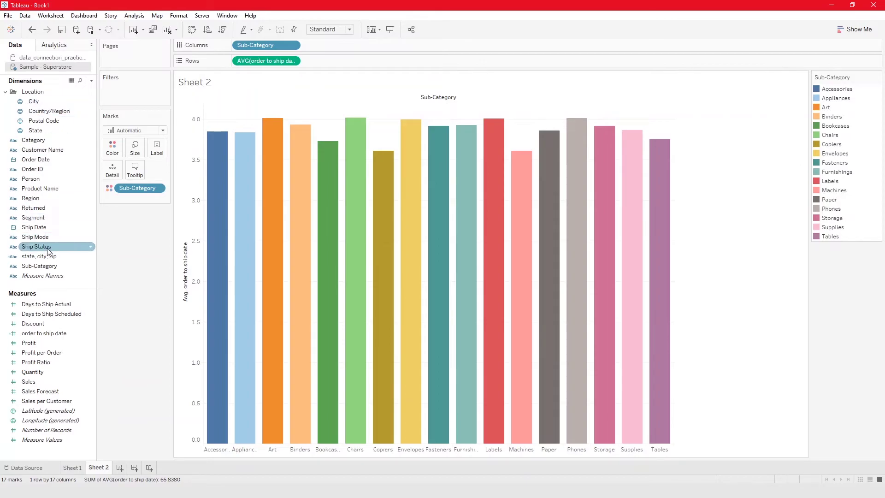
pyautogui.moveTo(33, 141); pyautogui.dragTo(359, 43)
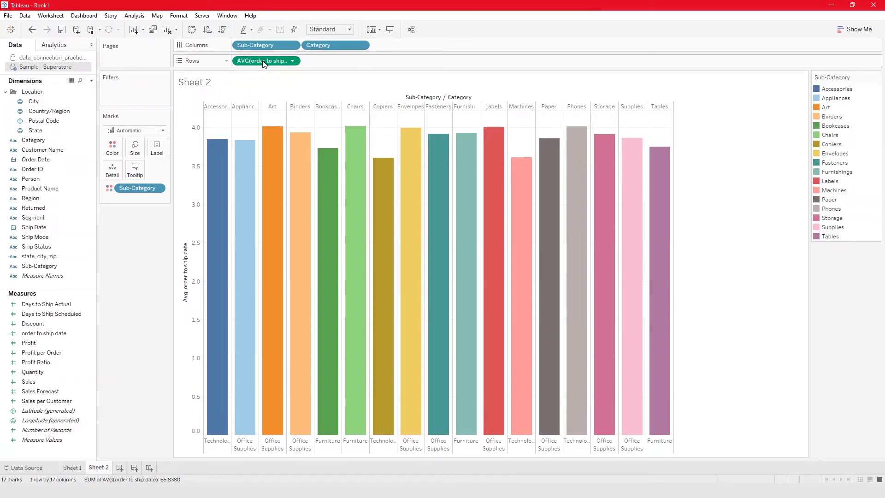
# Show AVG as text, put Category then Sub-Category on Rows, colour by AVG, and enlarge cells.
pyautogui.moveTo(261, 60); pyautogui.dragTo(155, 151)
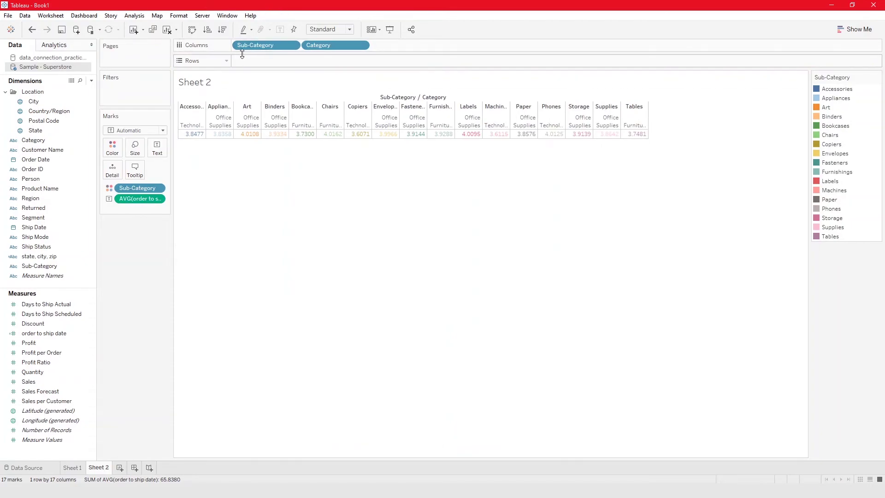
pyautogui.click(192, 30)
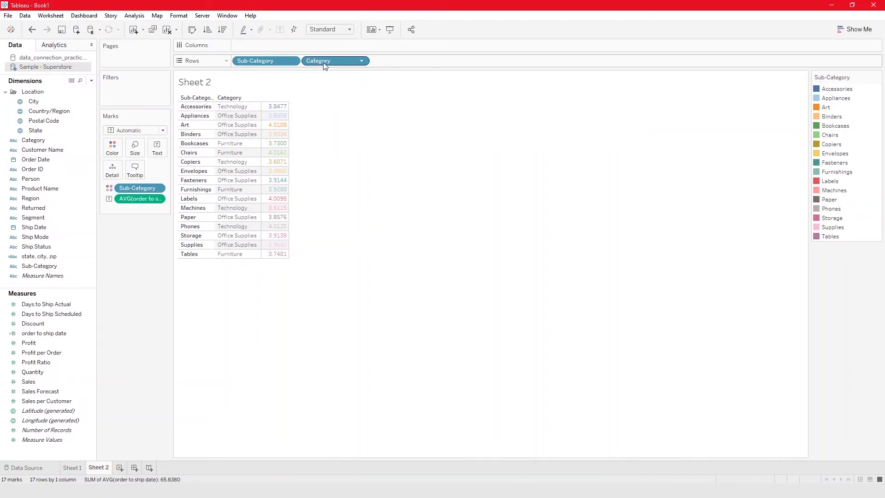
pyautogui.moveTo(322, 62); pyautogui.dragTo(239, 63)
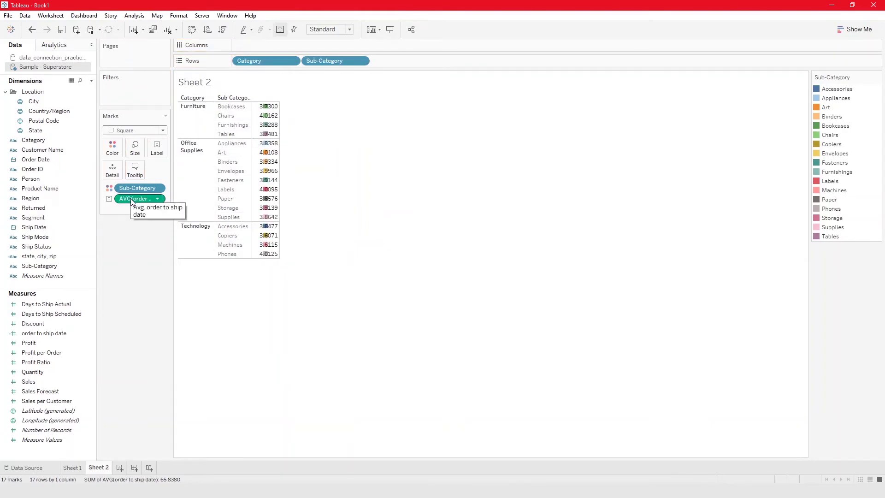
pyautogui.moveTo(132, 199); pyautogui.dragTo(114, 149)
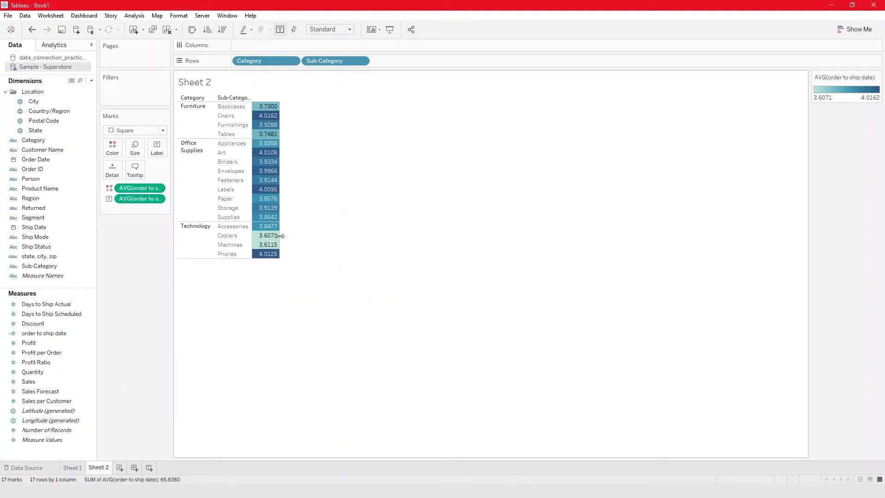
pyautogui.moveTo(280, 236); pyautogui.dragTo(422, 258)
pyautogui.moveTo(297, 259); pyautogui.dragTo(300, 306)
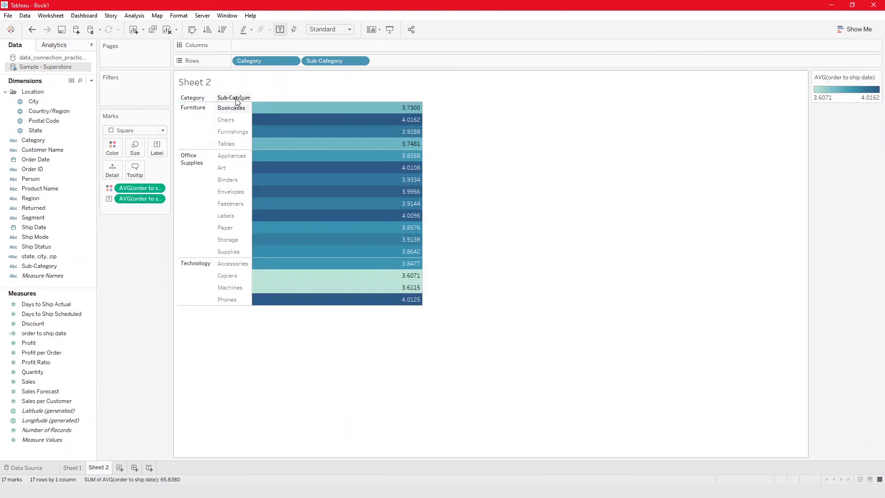
pyautogui.moveTo(236, 99); pyautogui.dragTo(241, 148)
# Clear the sheet and tabulate AVG(order to ship date) for all 1850 Product Names.
pyautogui.click(166, 30)
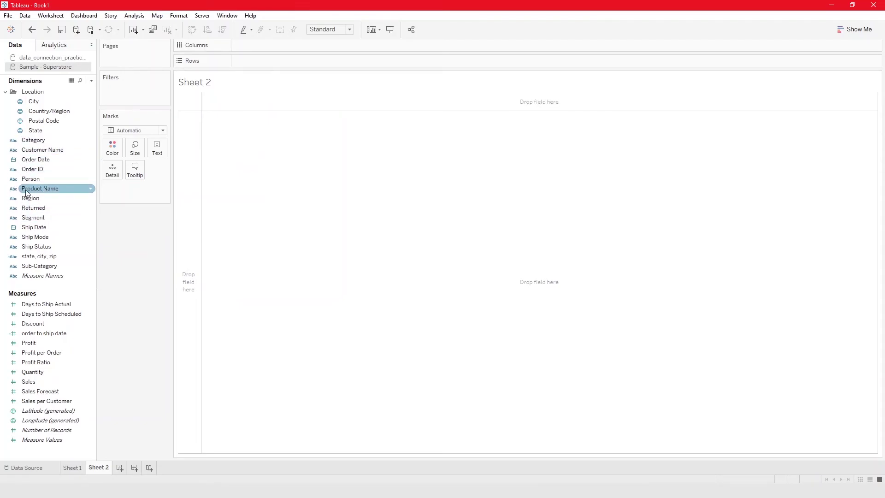
pyautogui.moveTo(28, 193); pyautogui.dragTo(228, 182)
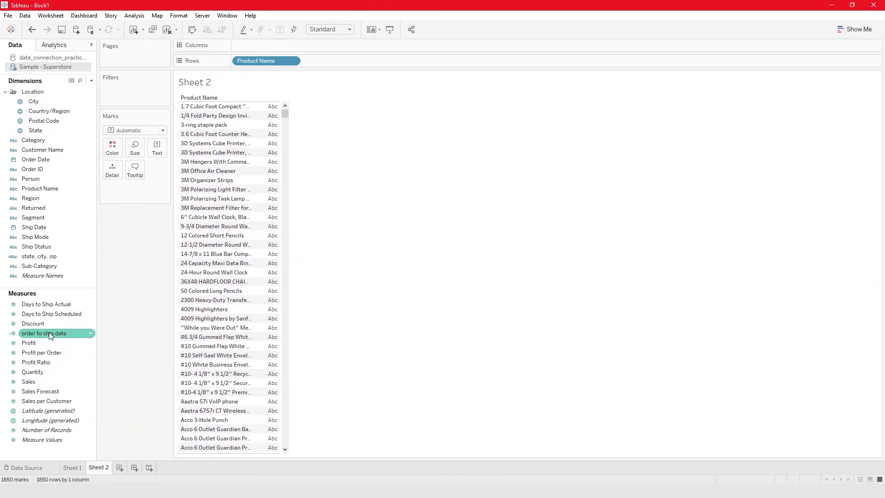
pyautogui.moveTo(51, 335); pyautogui.dragTo(156, 152)
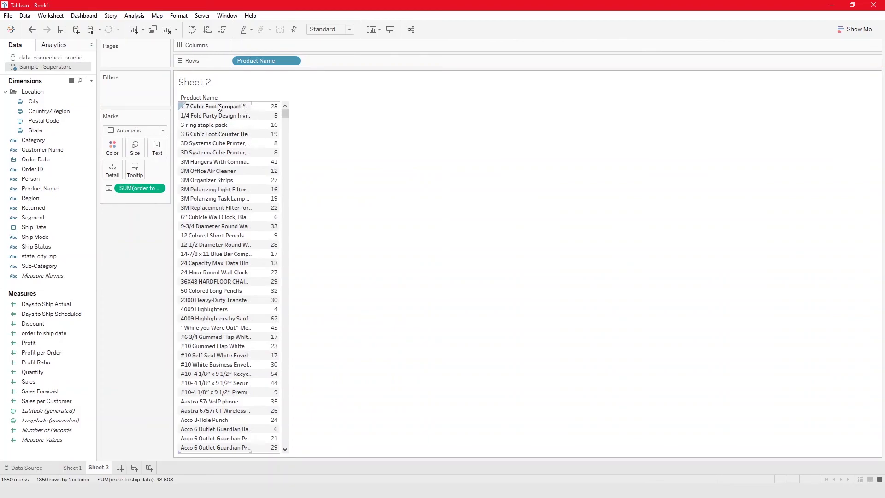
pyautogui.click(157, 188)
pyautogui.moveTo(168, 272)
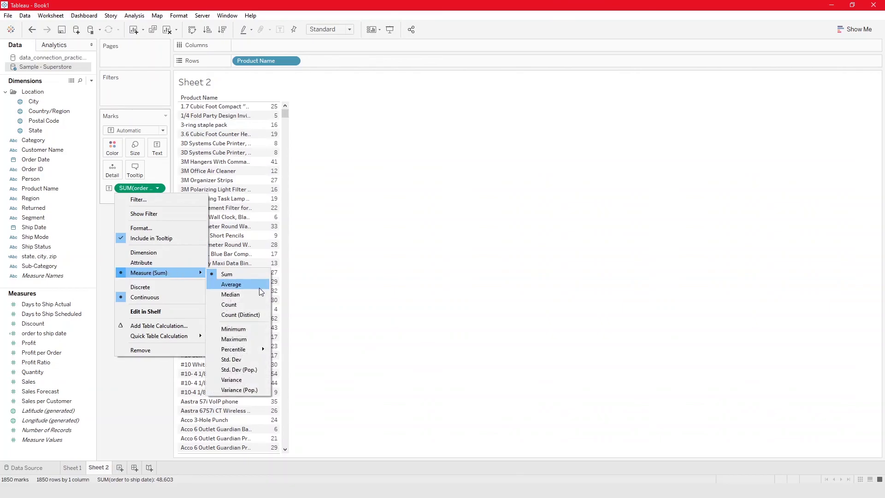
pyautogui.click(259, 288)
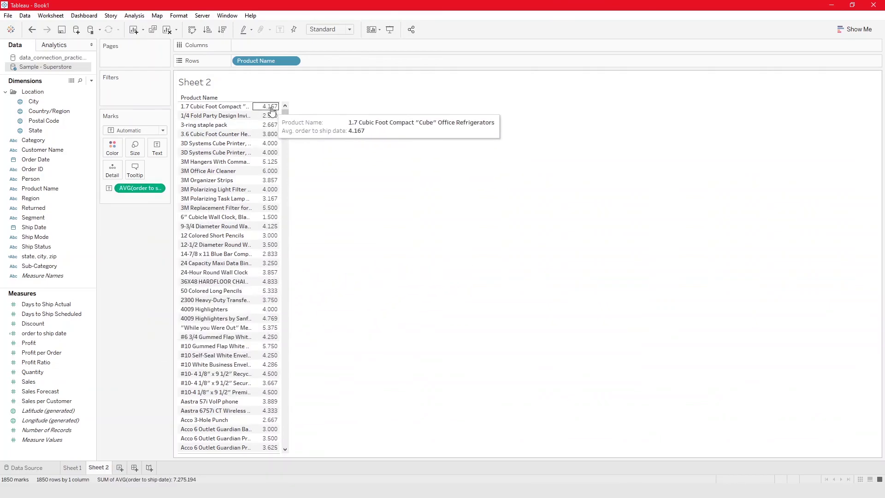